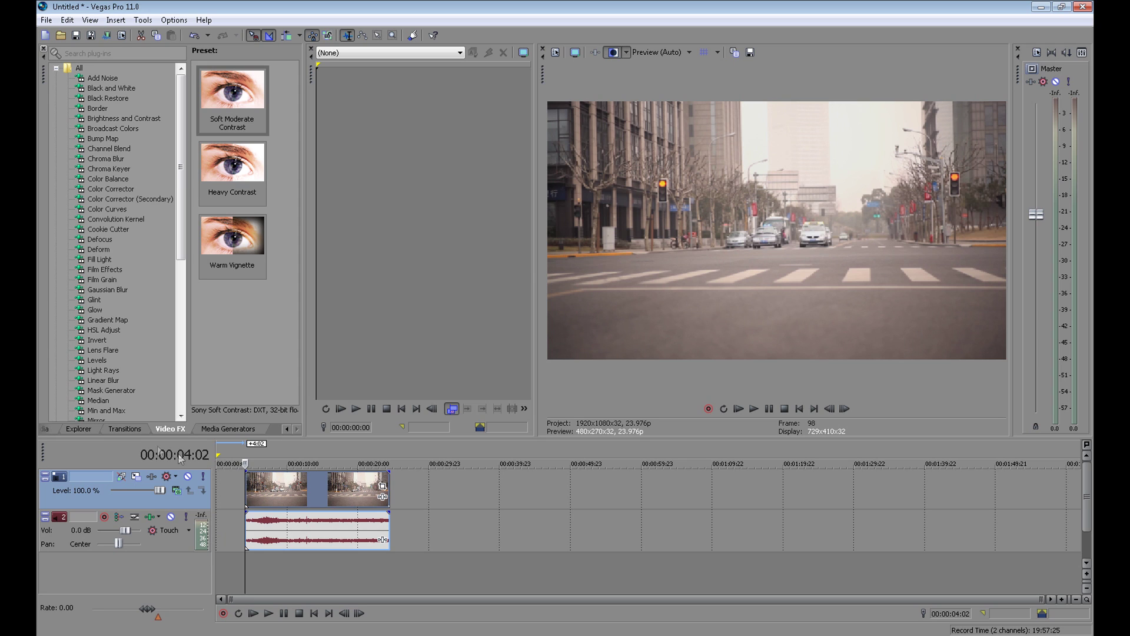
Scrub through the city clip and bring the Video FX list back into view.
left_click(295, 491)
left_click(246, 485)
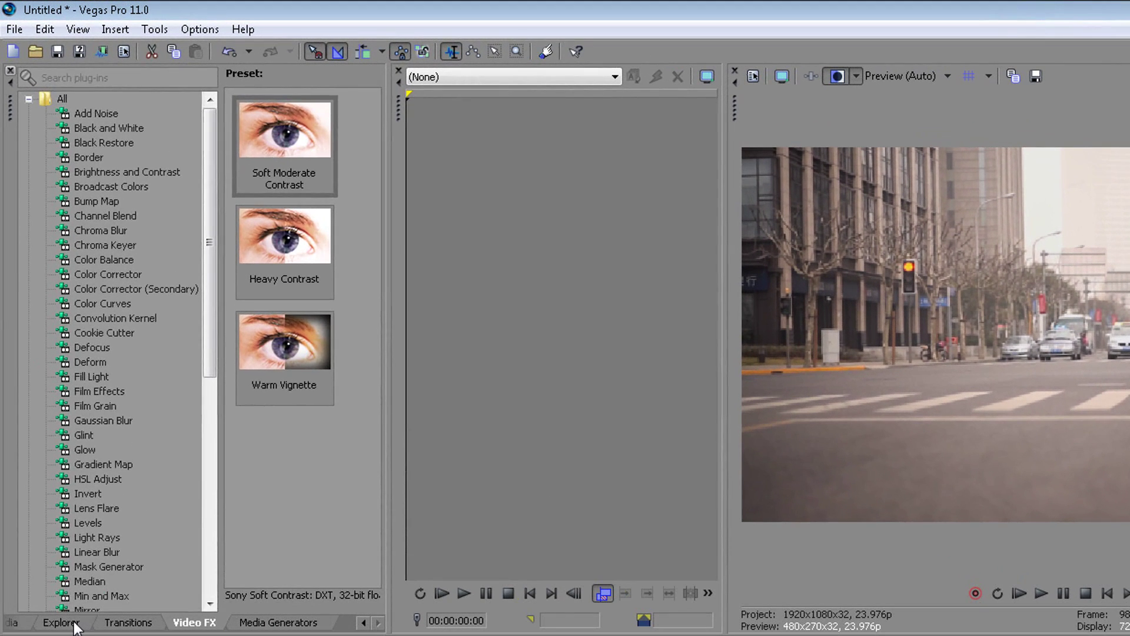
left_click(61, 622)
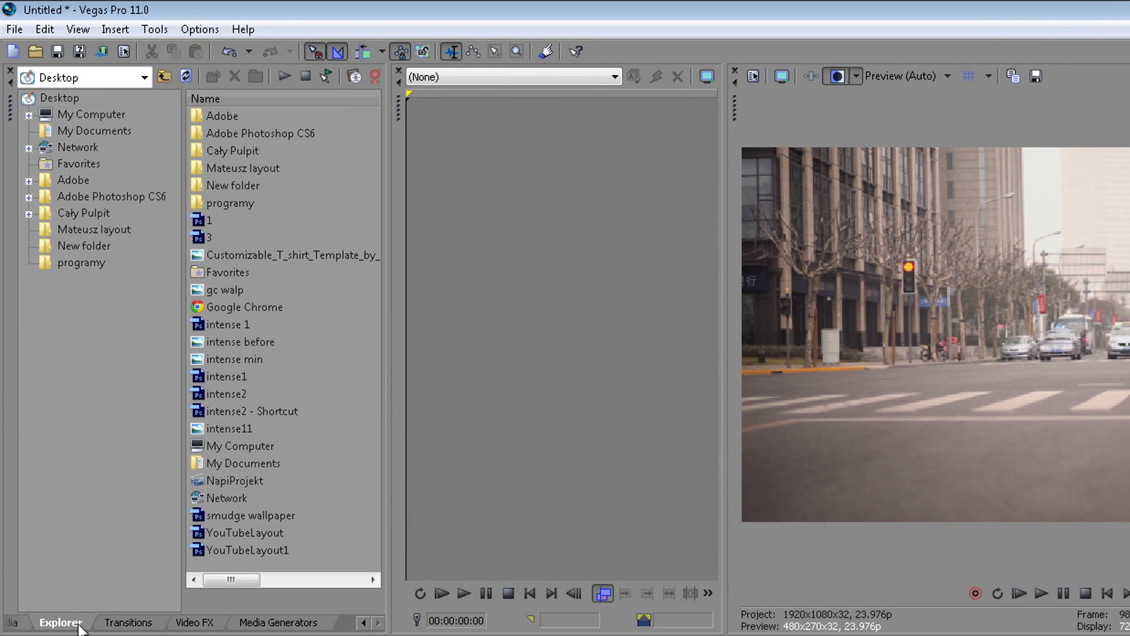
left_click(195, 622)
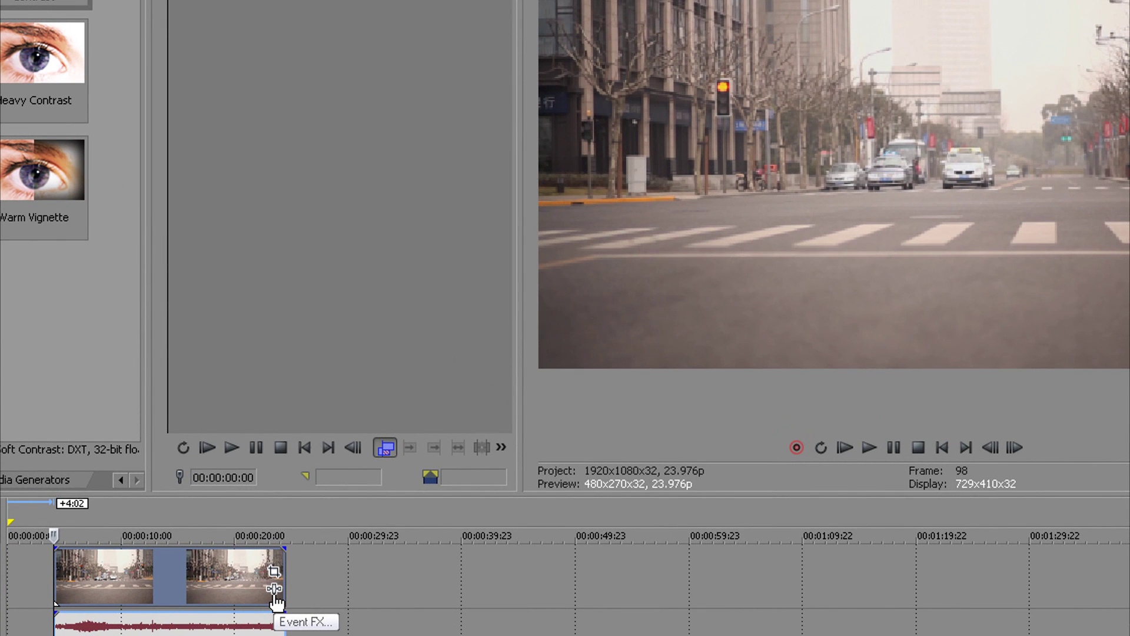
Check the clip's Event FX without adding anything, then mute its audio track.
left_click(275, 597)
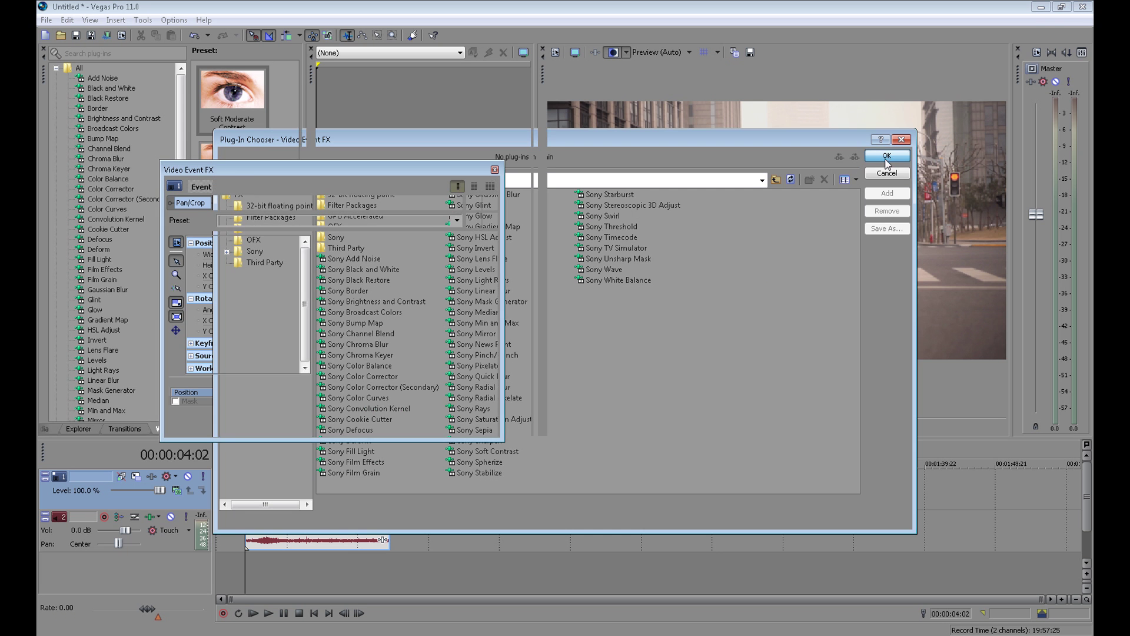
left_click(1082, 69)
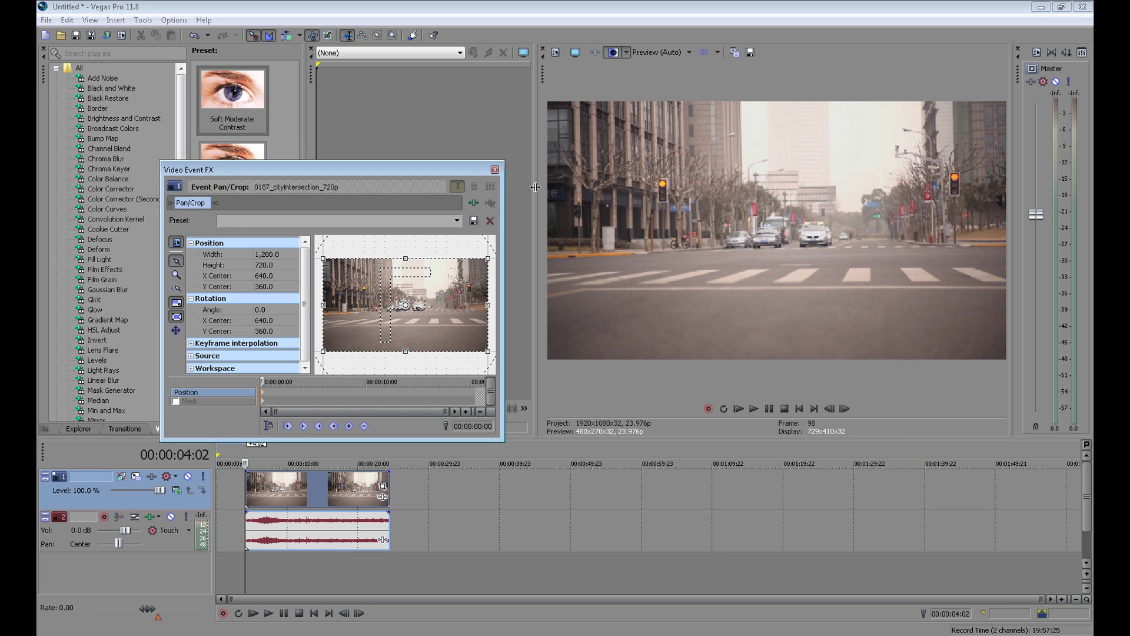
left_click(494, 169)
left_click_drag(183, 159, 192, 127)
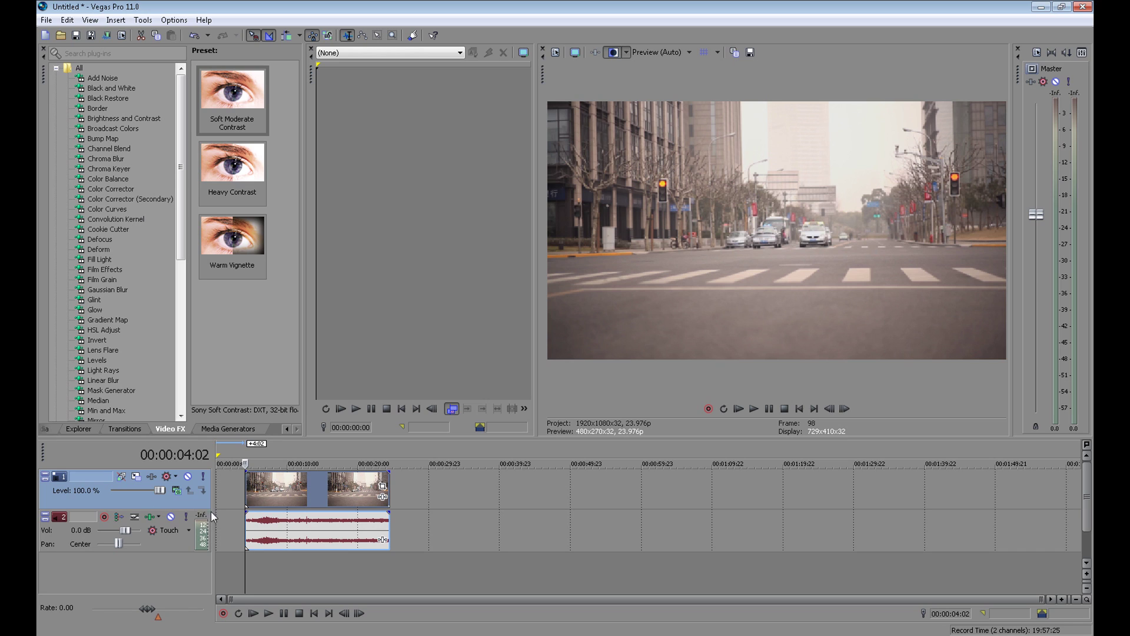
left_click(172, 517)
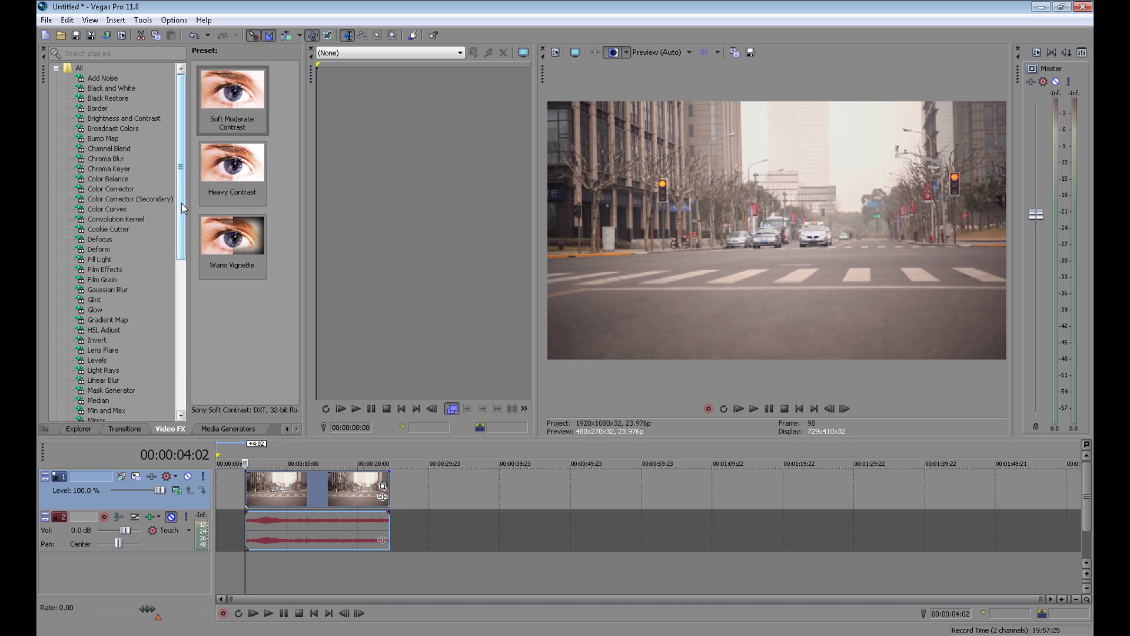
Apply the Default Color Corrector preset to the city clip.
left_click(127, 189)
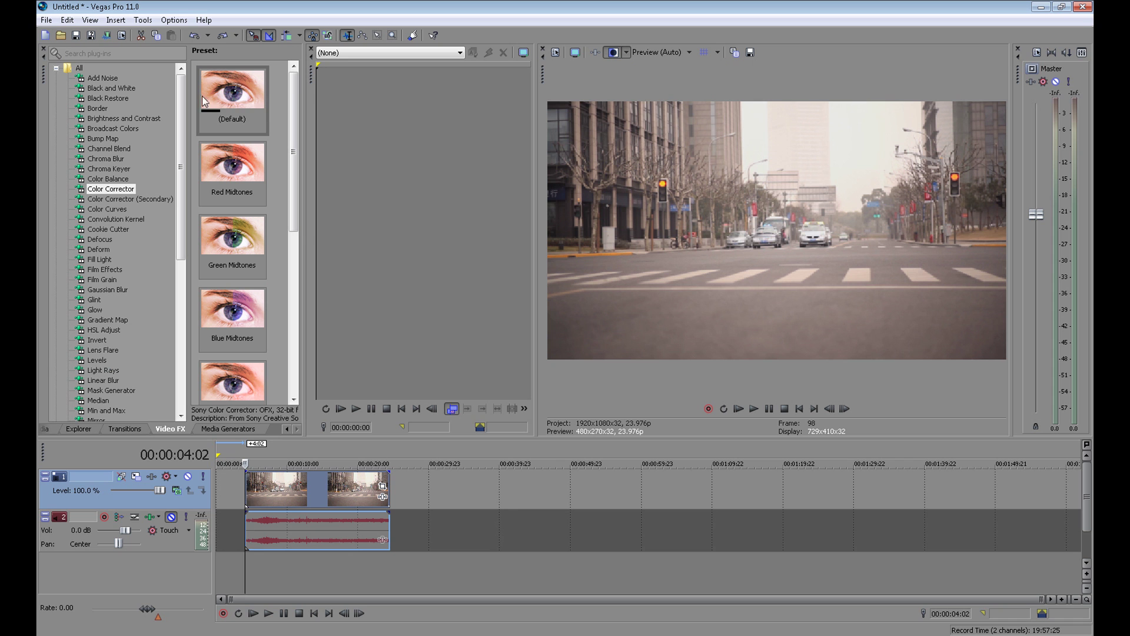
left_click(224, 92)
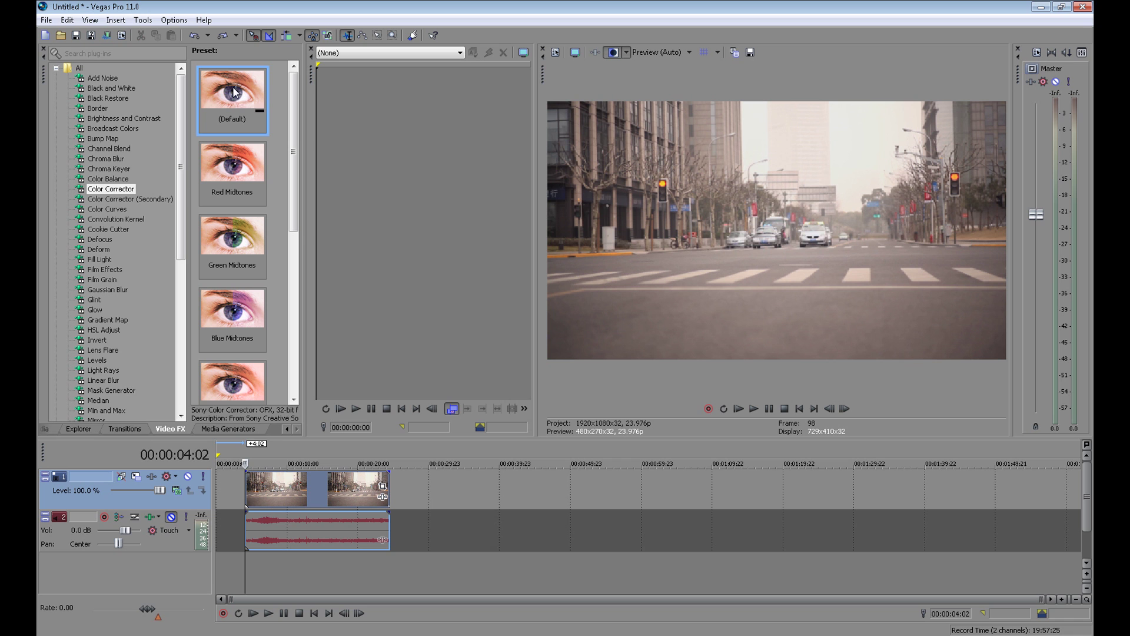
left_click_drag(234, 93, 311, 488)
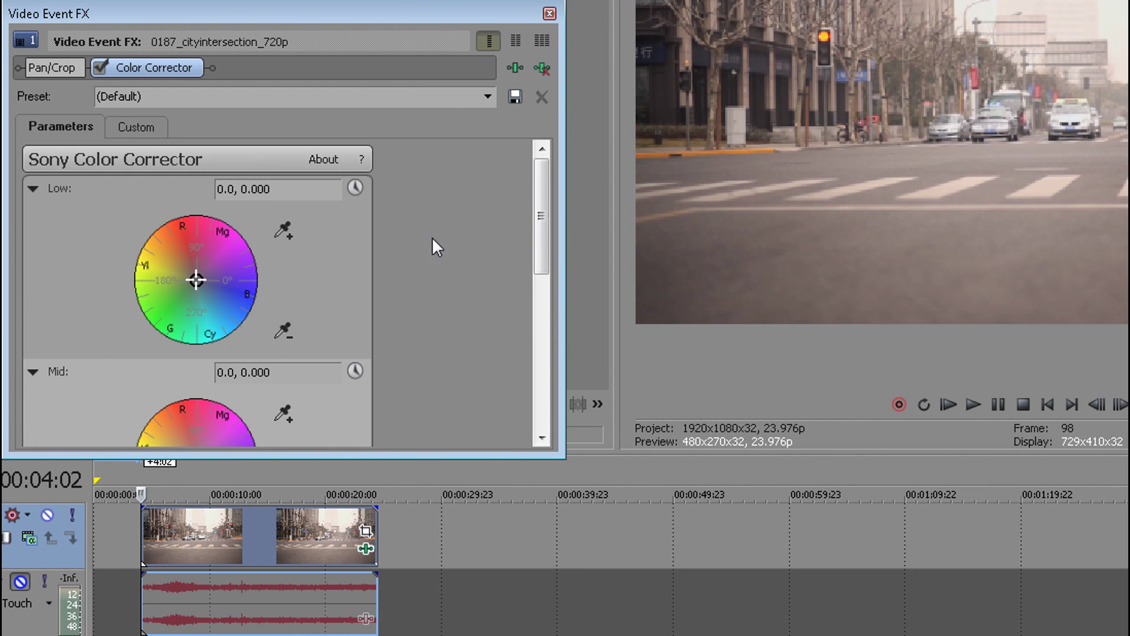
Push the Color Corrector midtones to 151.44, 0.3985 for a warm yellow tint and compare.
left_click_drag(538, 227, 515, 269)
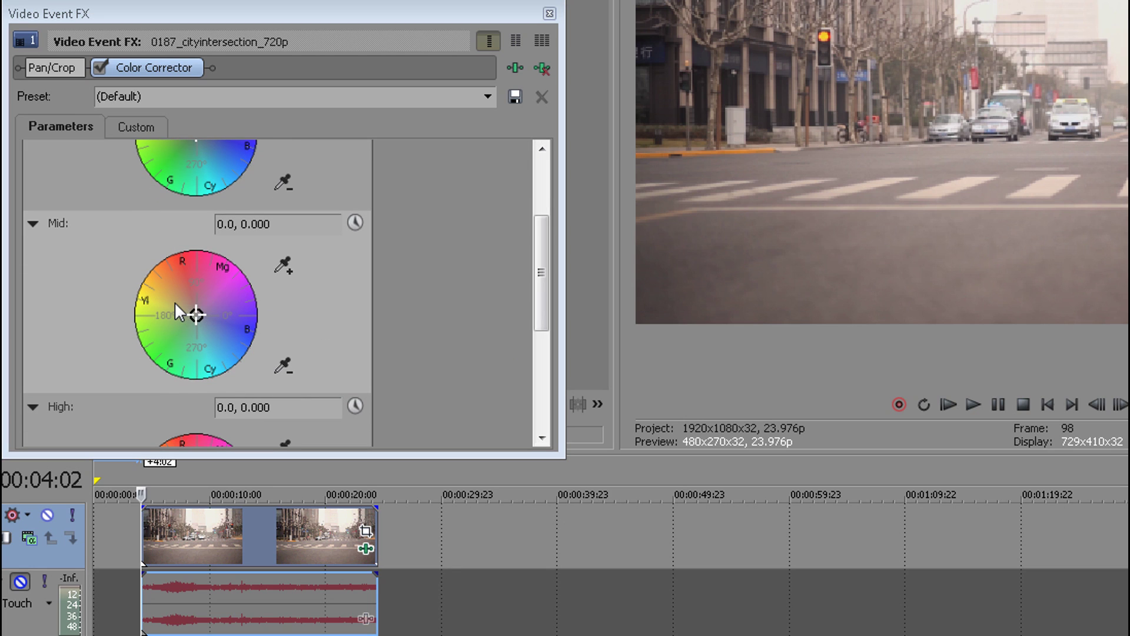
left_click(174, 301)
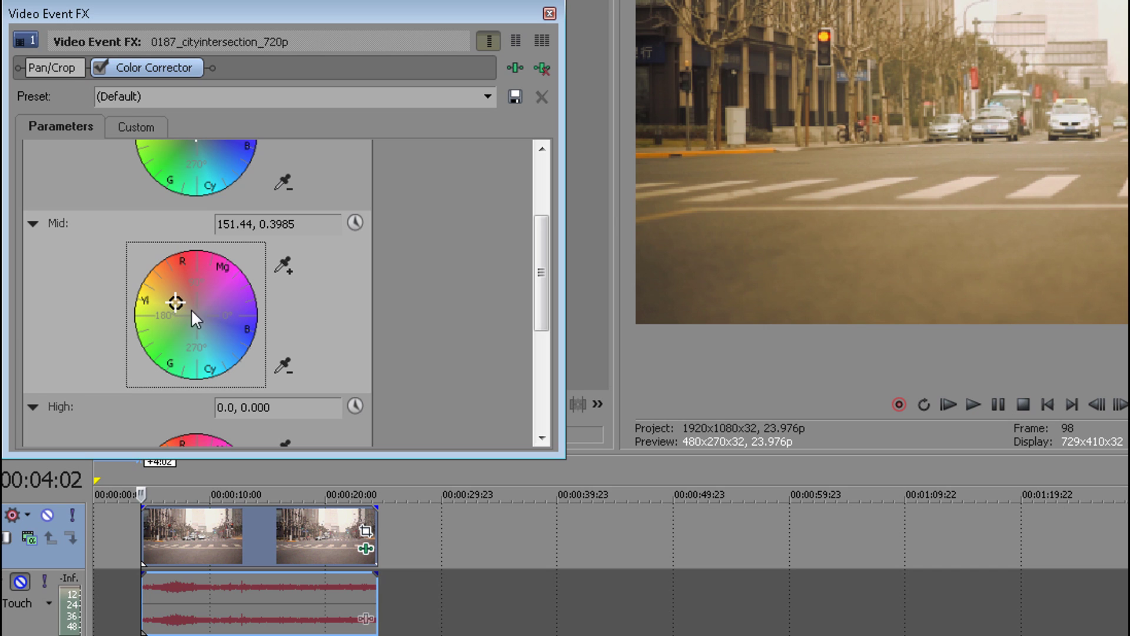
left_click(103, 64)
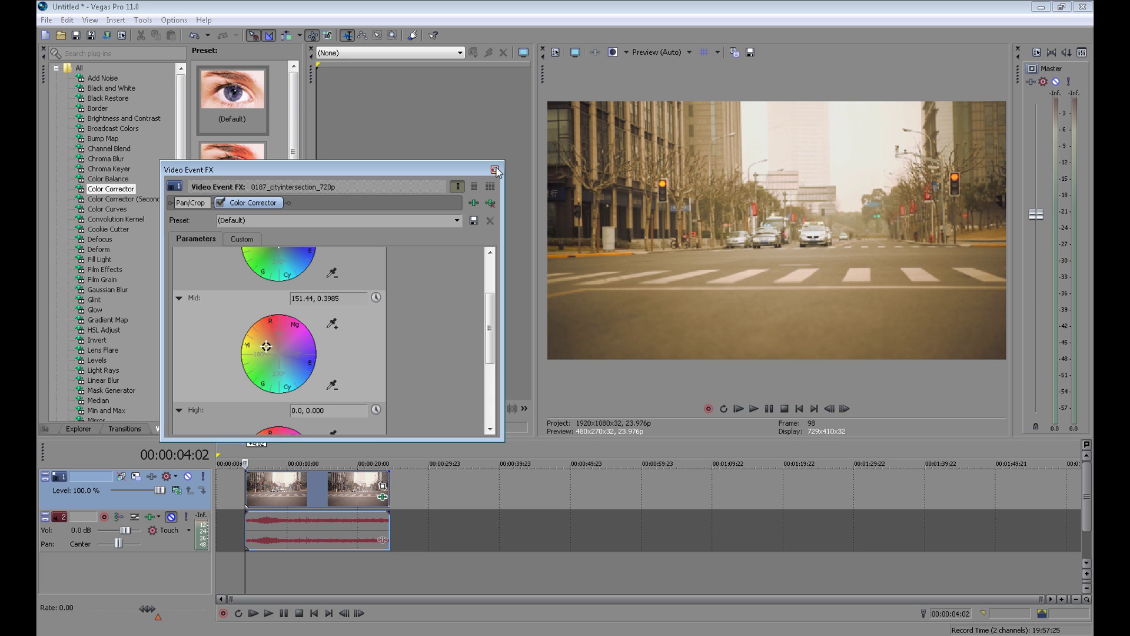
left_click(549, 13)
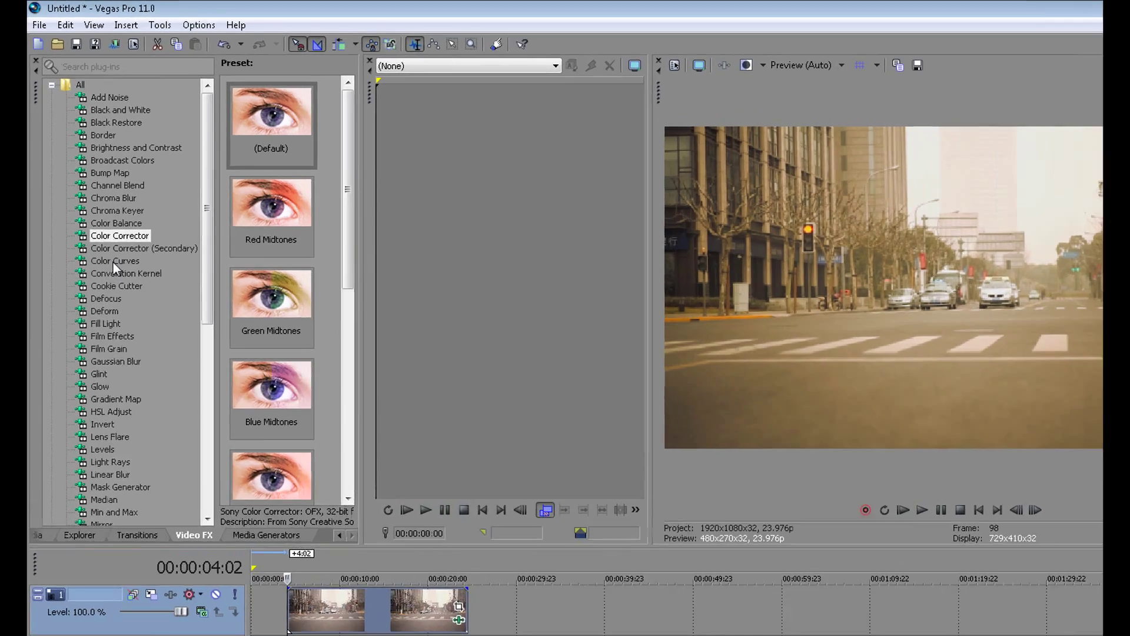
left_click(106, 209)
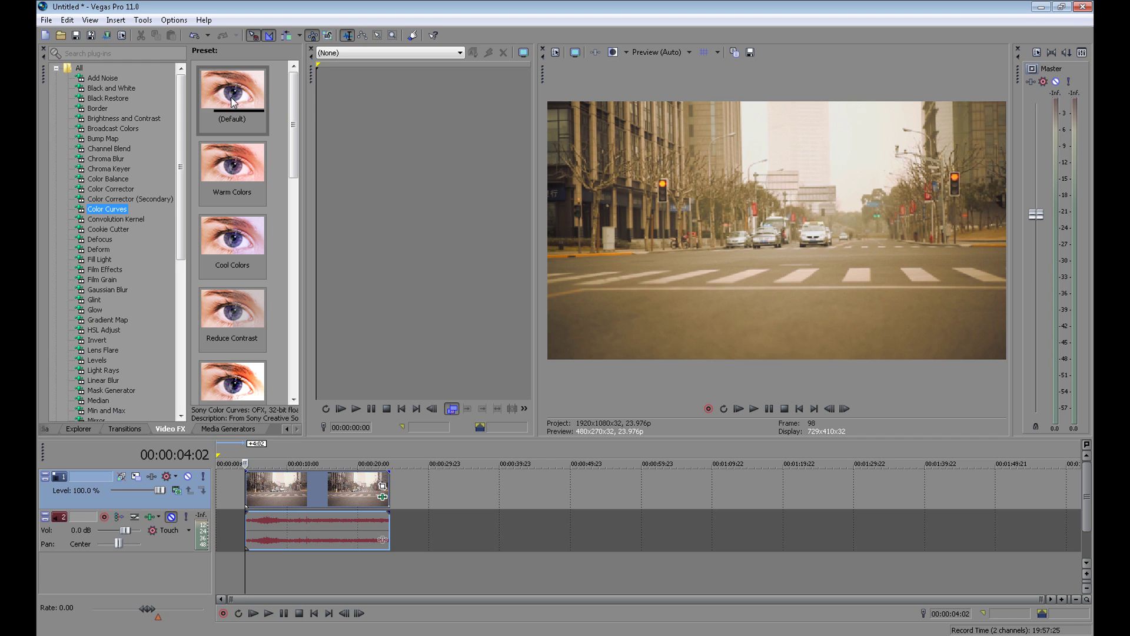
Apply Color Curves to the clip and bend the RGB curve into a contrast S-curve.
left_click_drag(233, 98, 305, 478)
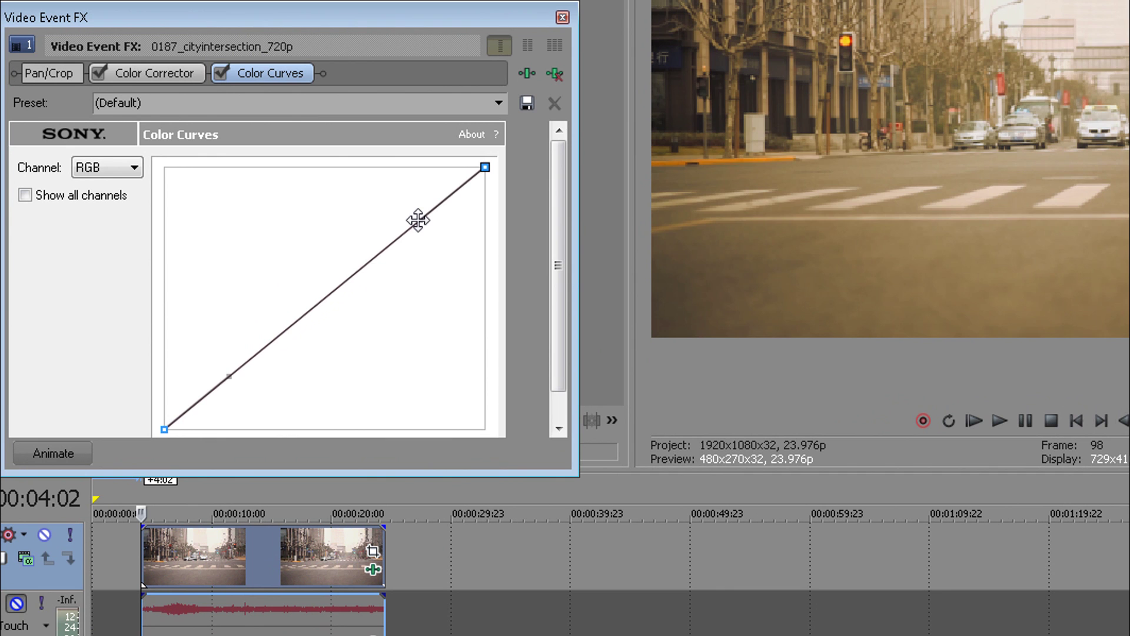
left_click_drag(418, 219, 345, 204)
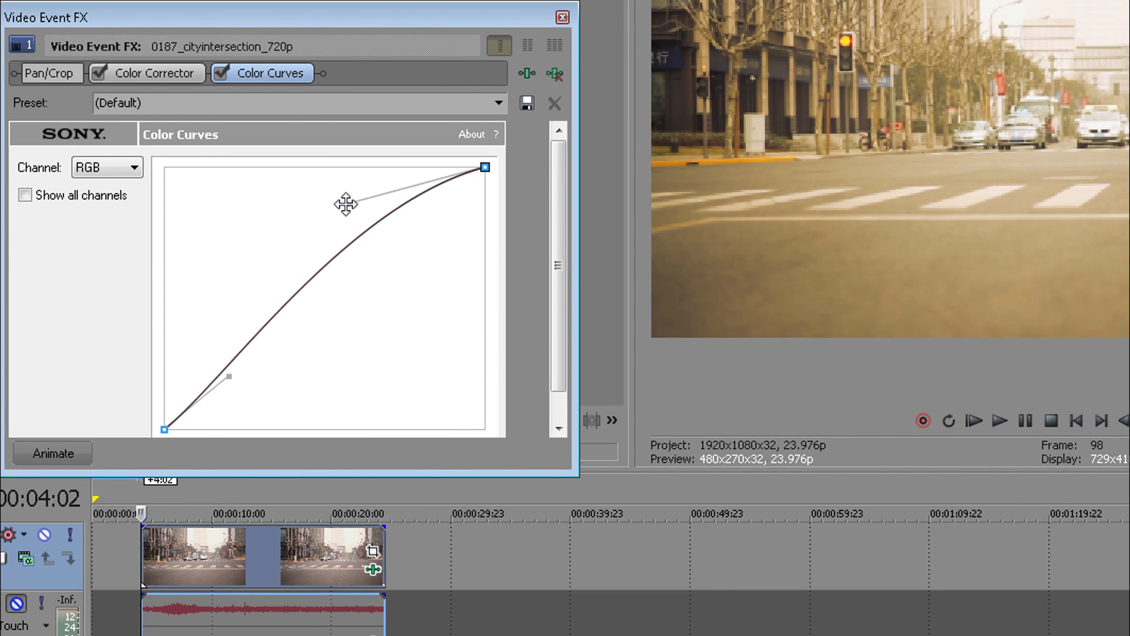
left_click_drag(229, 376, 280, 395)
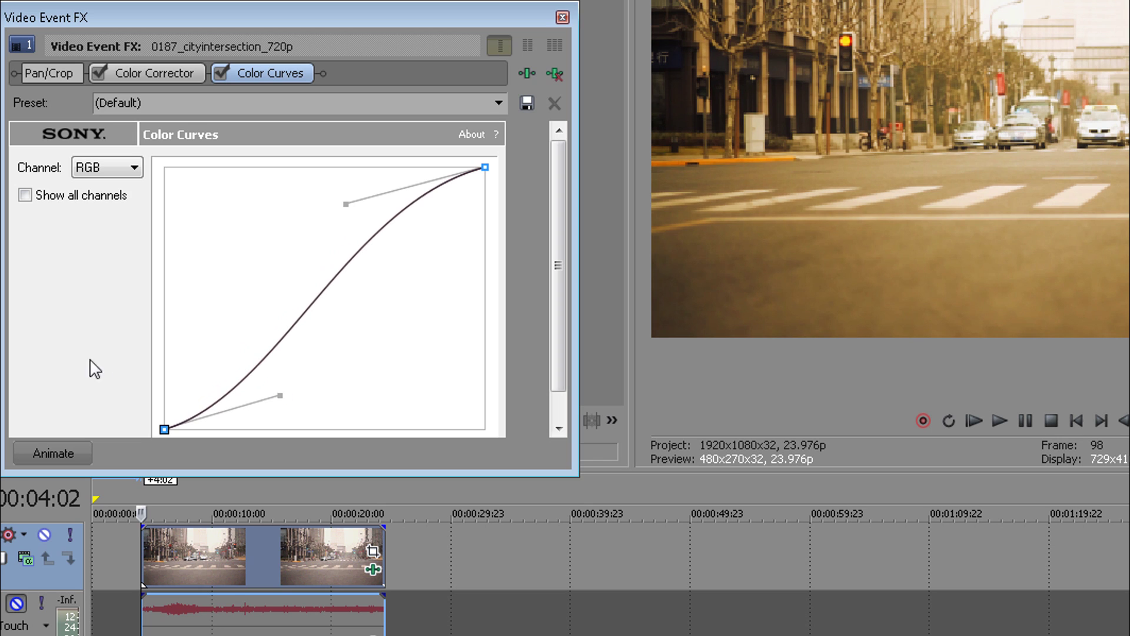
left_click(223, 75)
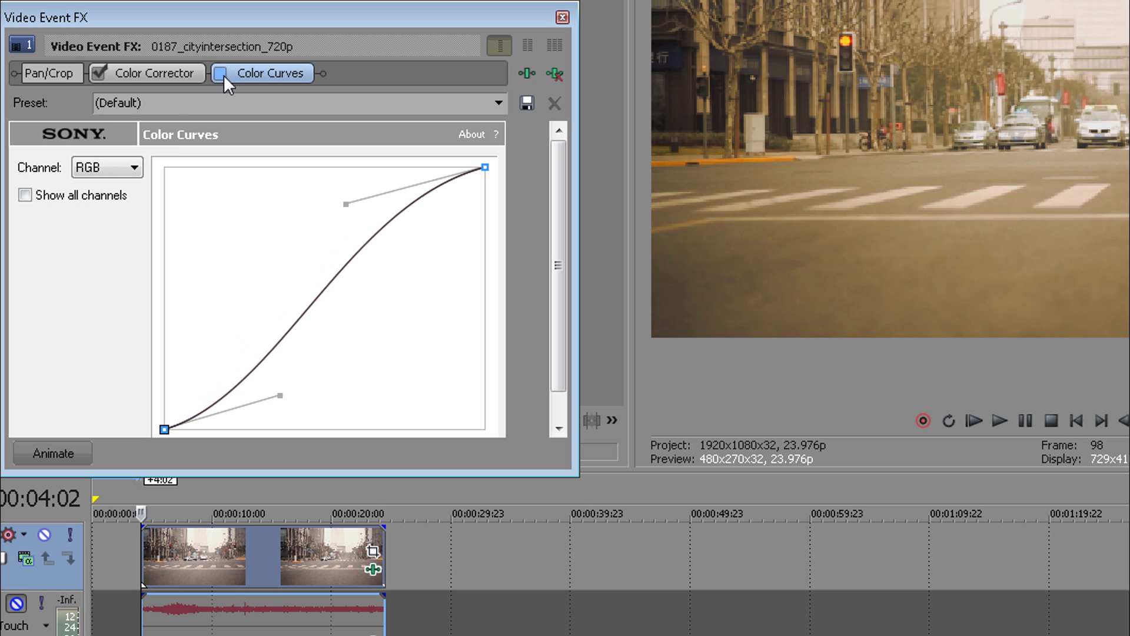
left_click(221, 75)
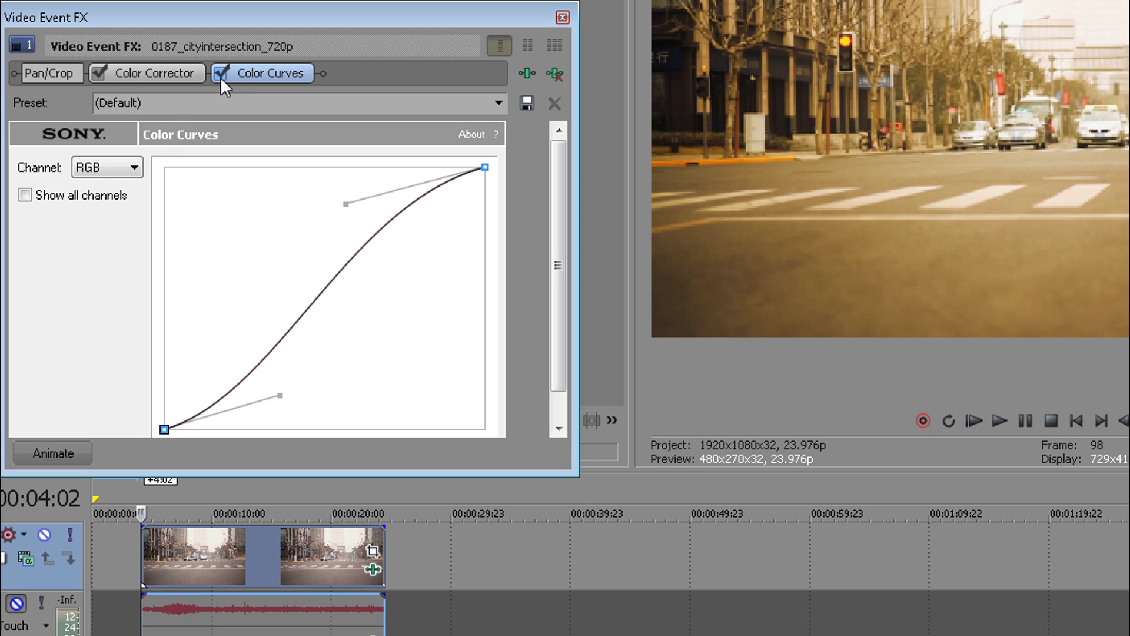
Shape the Blue channel curve into an S and compare with split-screen view.
left_click(134, 168)
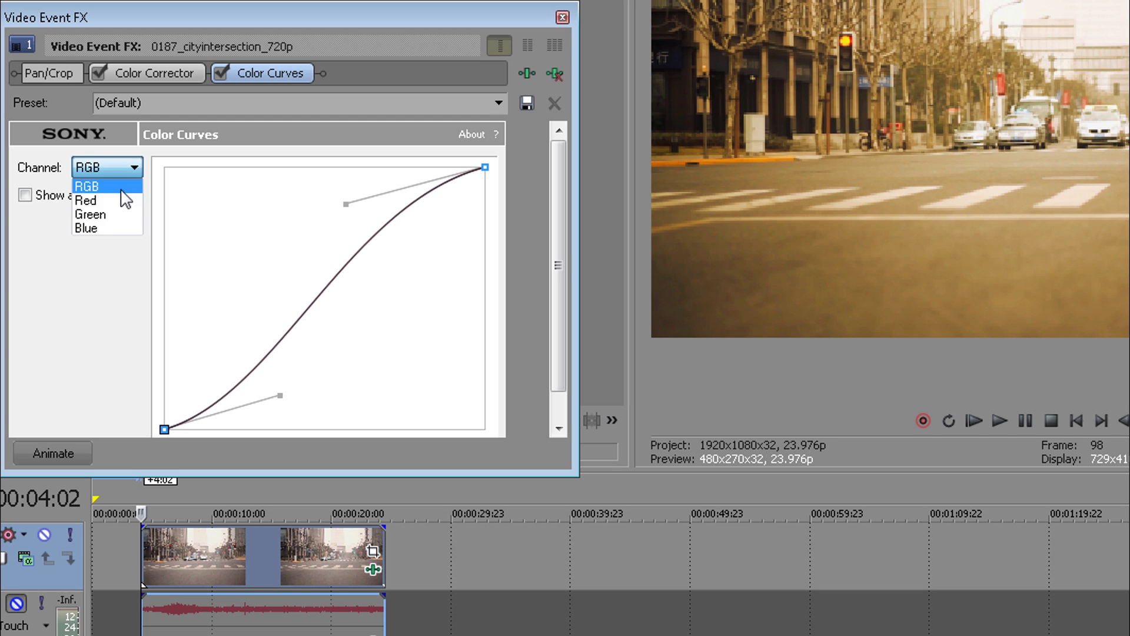
left_click(115, 227)
left_click_drag(279, 393, 319, 402)
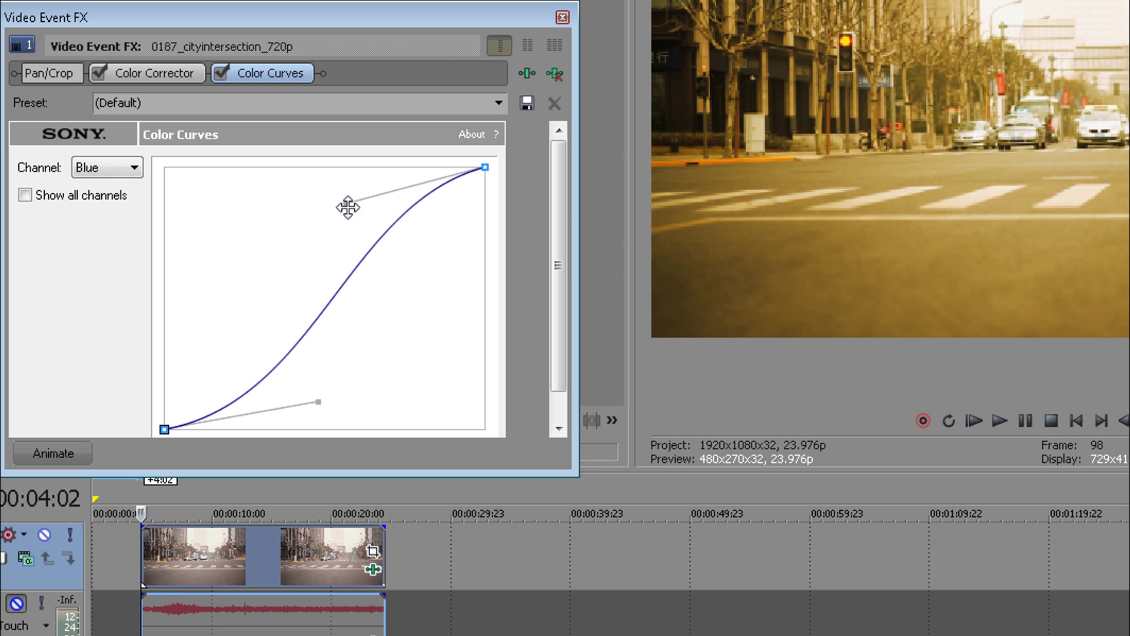
left_click_drag(347, 204, 317, 191)
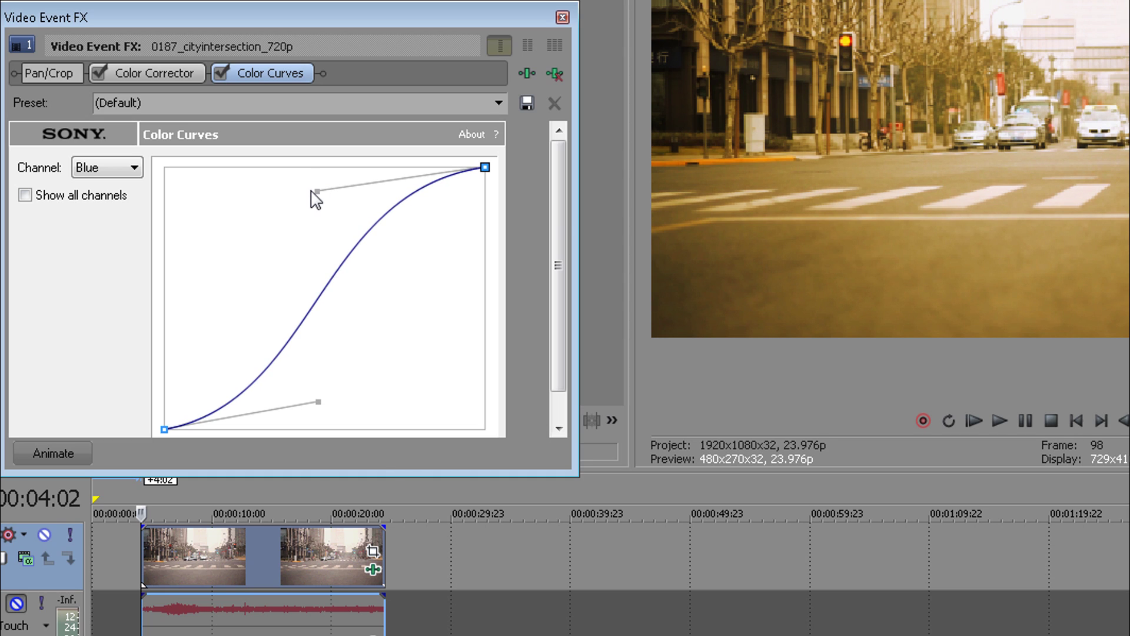
left_click_drag(316, 190, 307, 189)
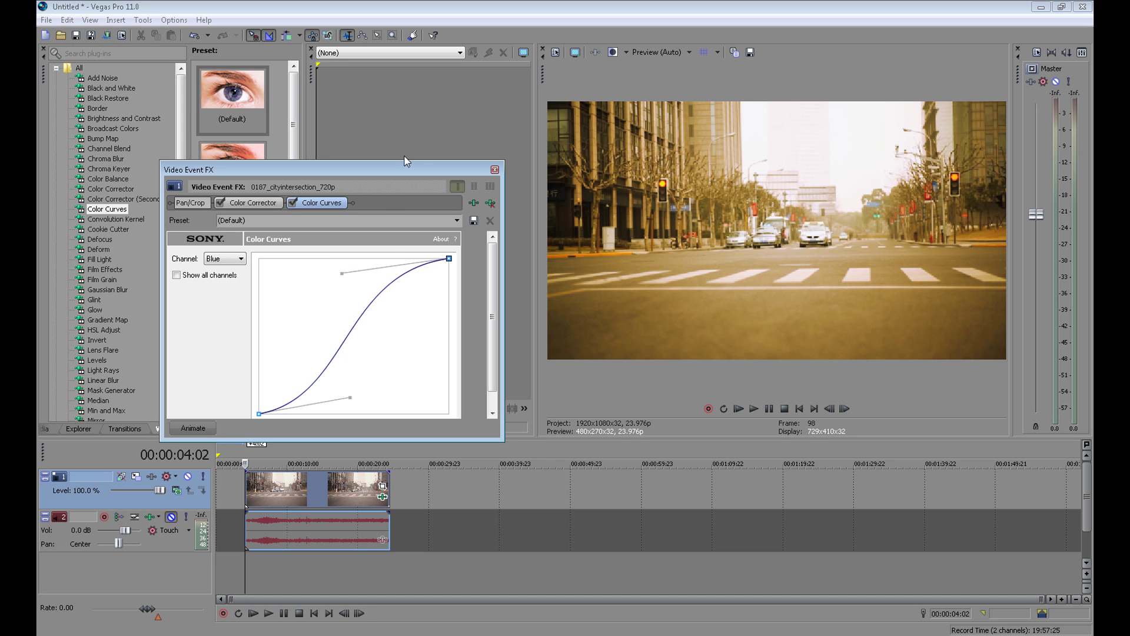
left_click(611, 56)
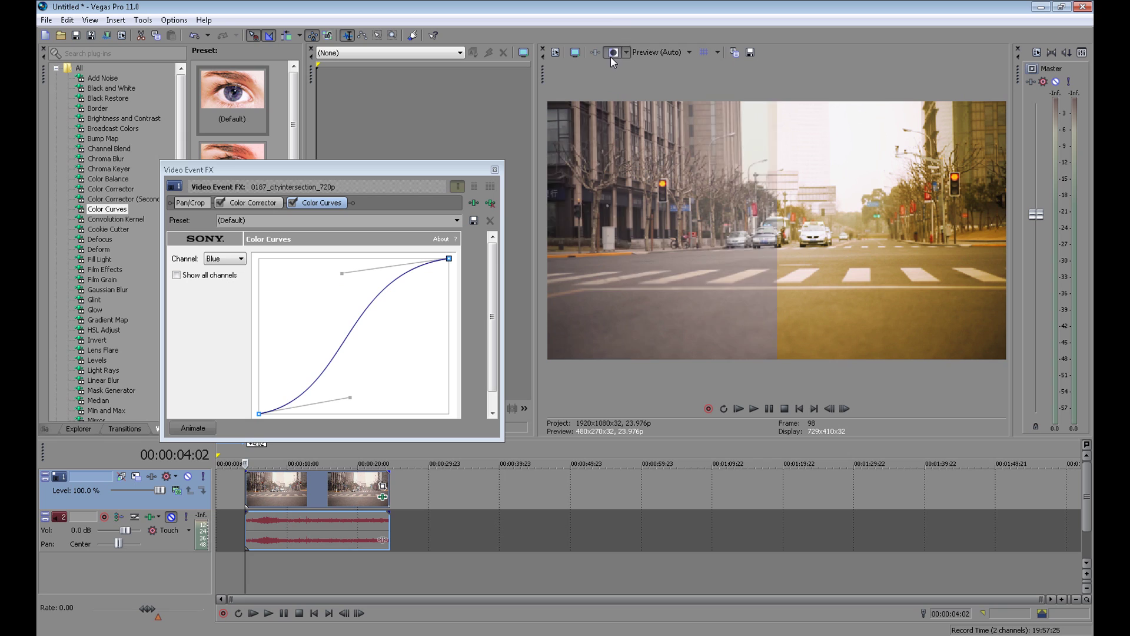
left_click(610, 57)
Apply the Sony Sharpen Light preset to the clip and lower Amount to 0.200.
left_click(495, 170)
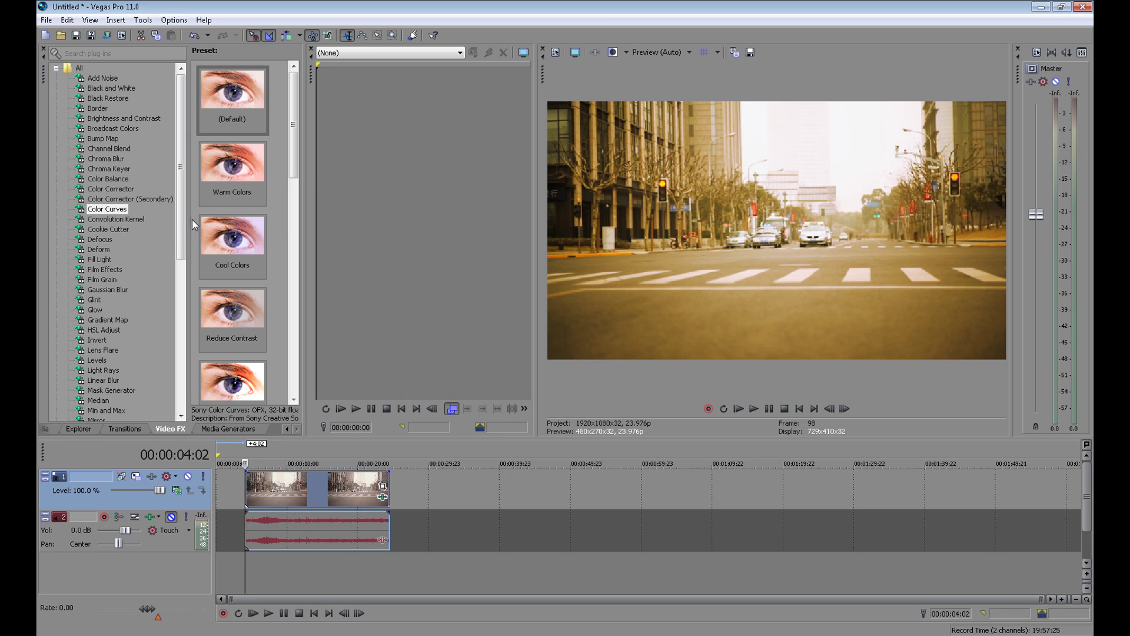
scroll(120, 302, "down", 7)
left_click(118, 301)
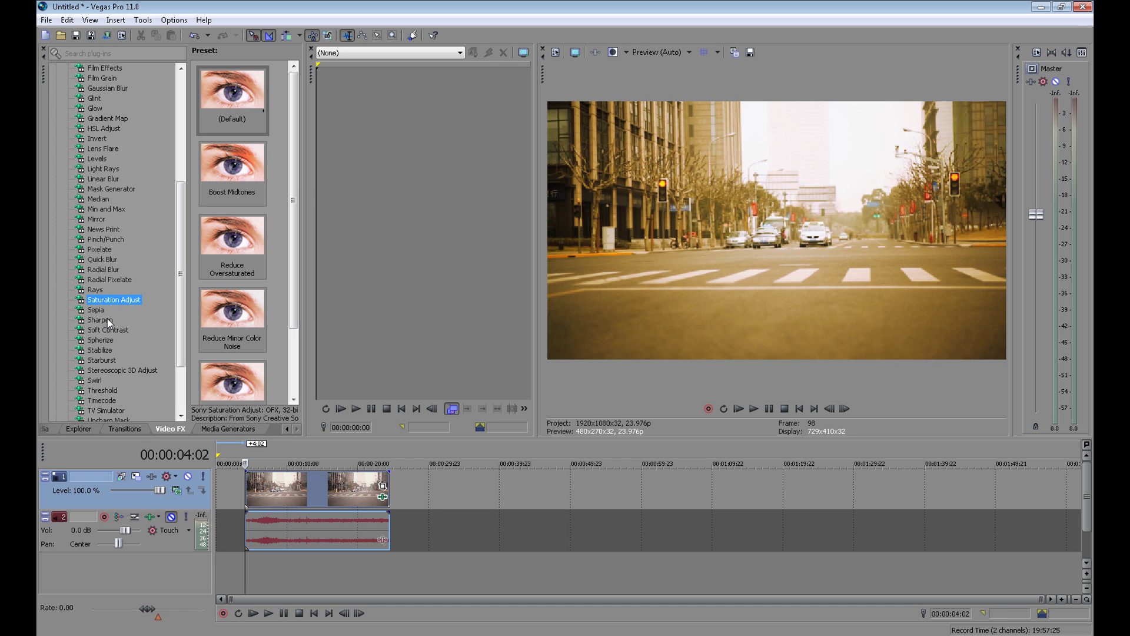
left_click(107, 319)
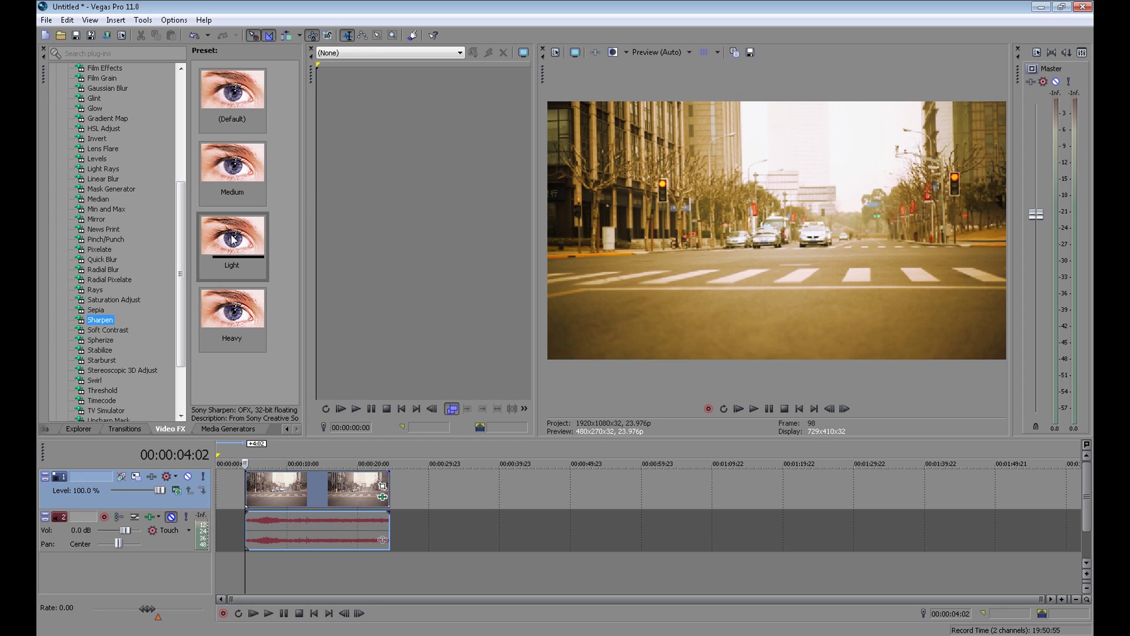
left_click_drag(238, 239, 302, 490)
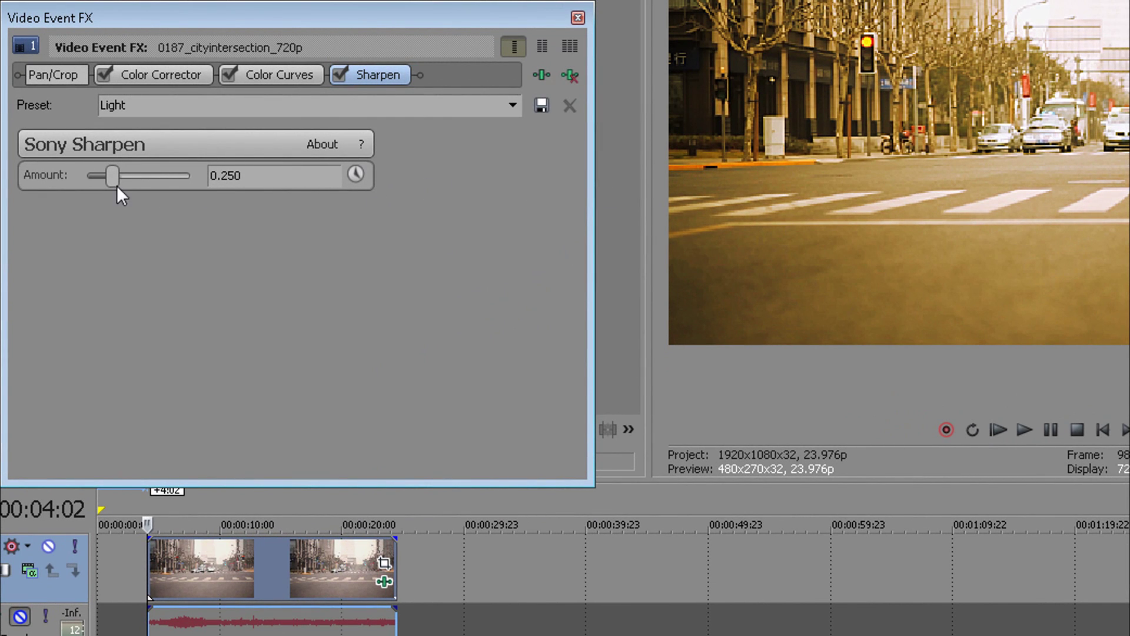
left_click_drag(112, 175, 107, 178)
left_click(341, 75)
left_click(342, 76)
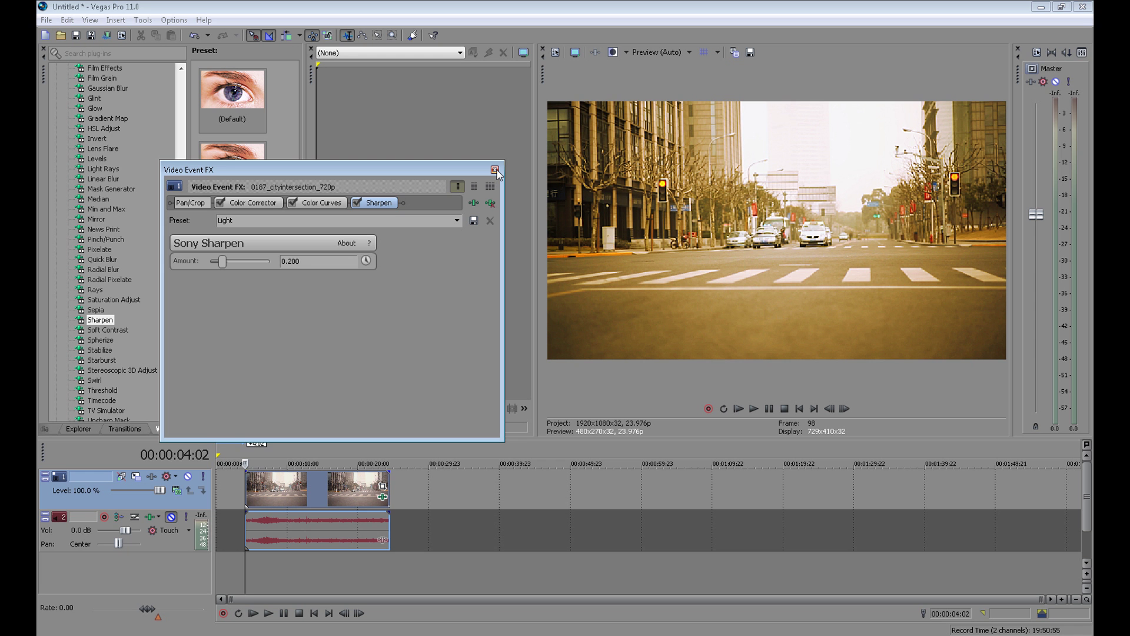
Apply the Soft Moderate Contrast preset with Contrast 0.00 and Stretch range 17.19.
left_click(577, 18)
scroll(180, 314, "down", 2)
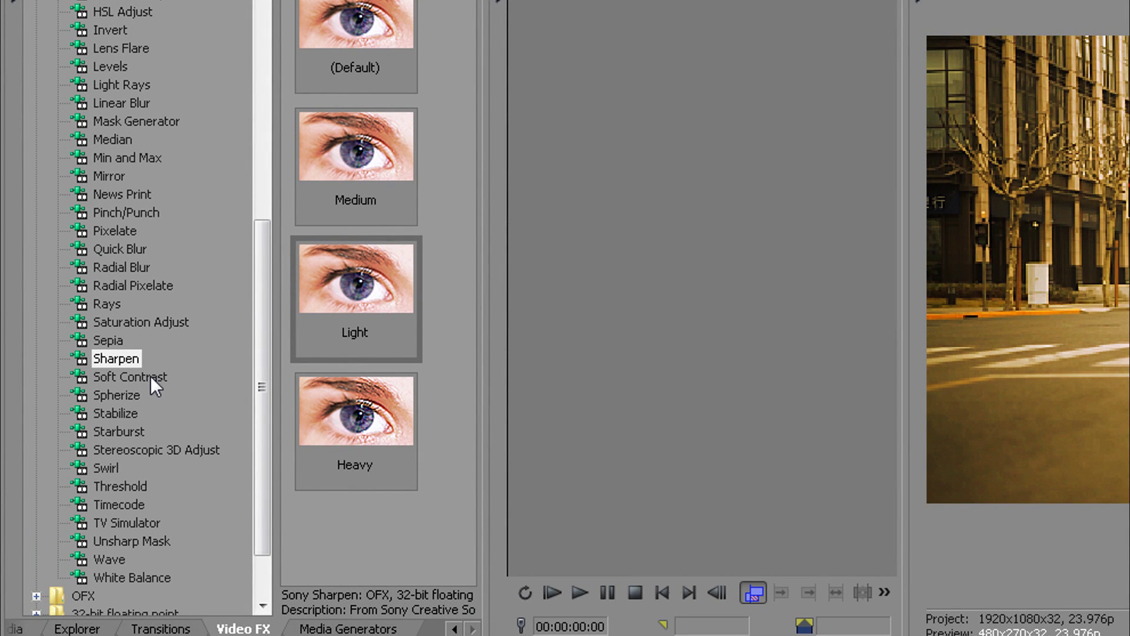
left_click(151, 375)
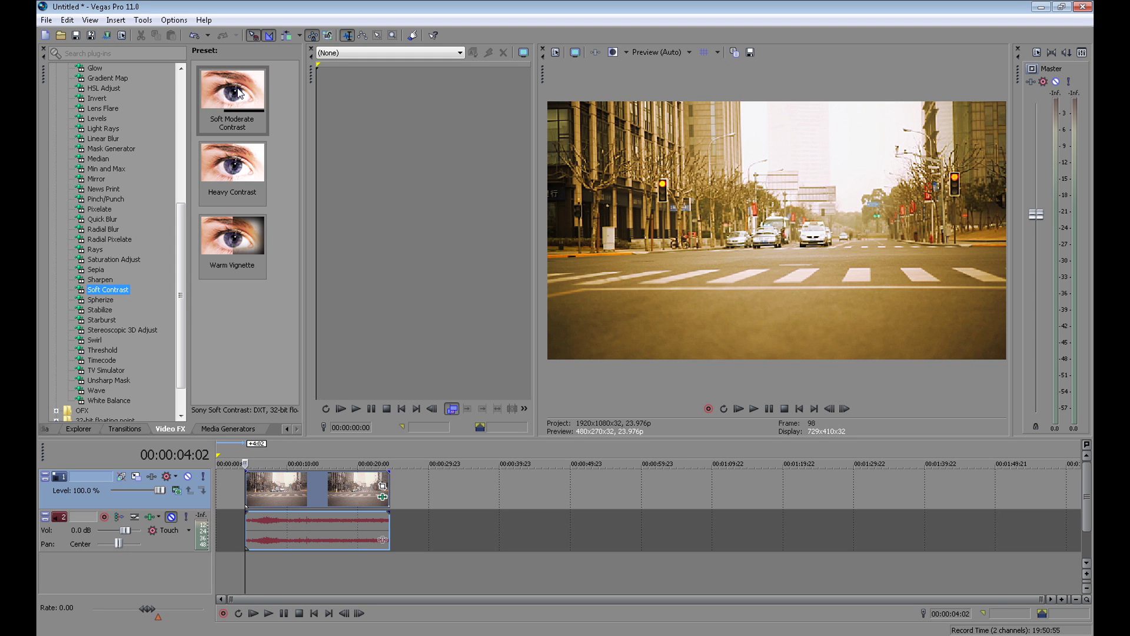
left_click_drag(238, 92, 303, 484)
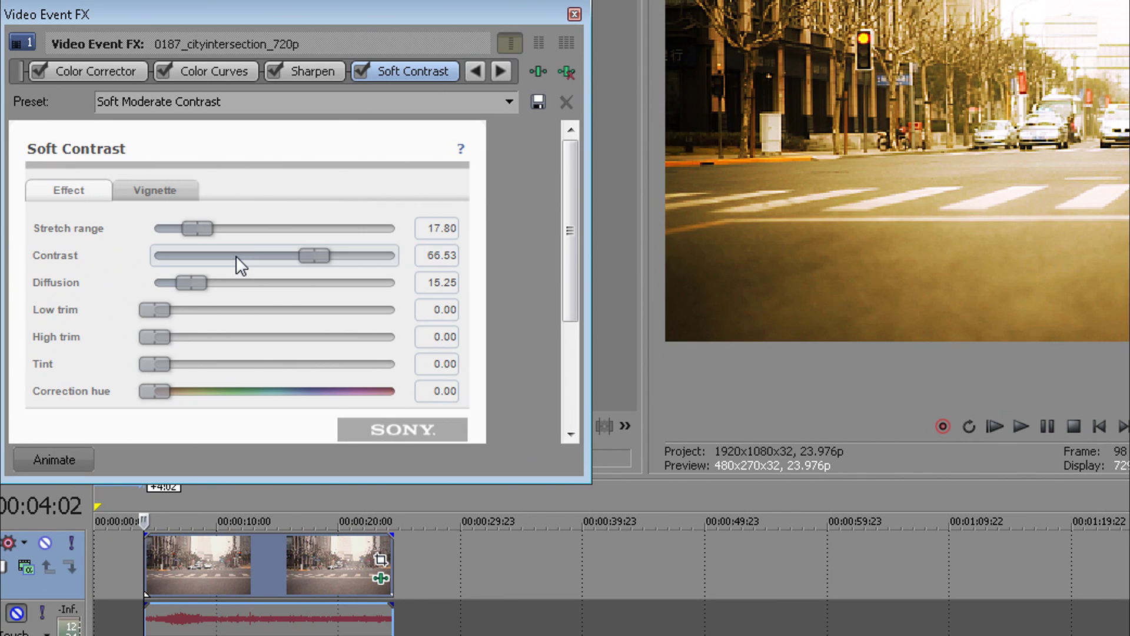
left_click_drag(236, 255, 112, 260)
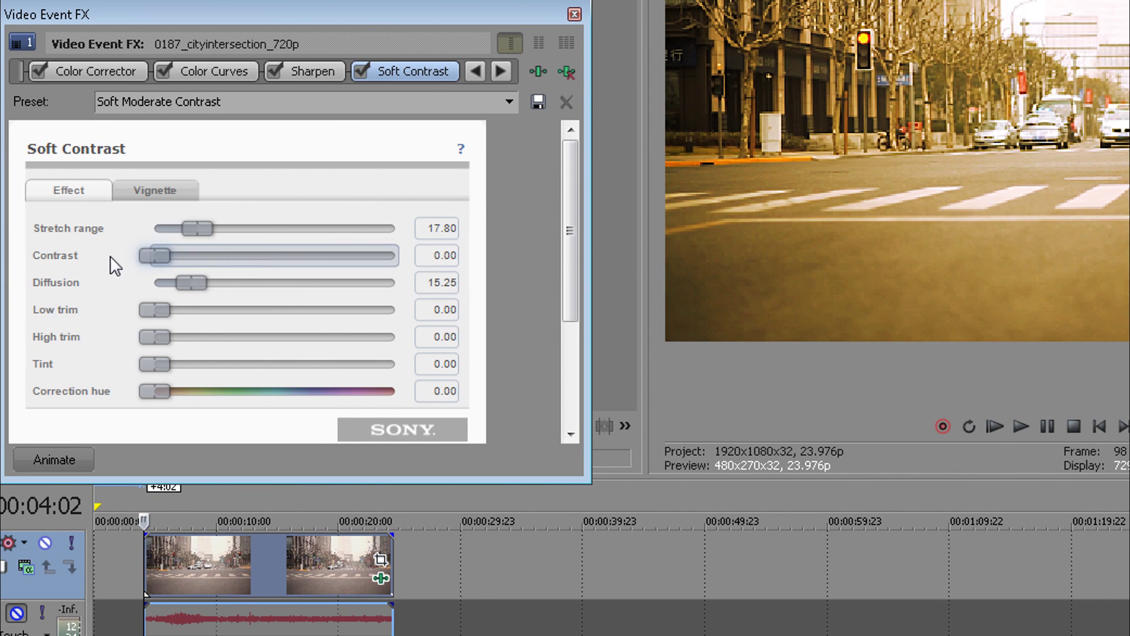
left_click(256, 230)
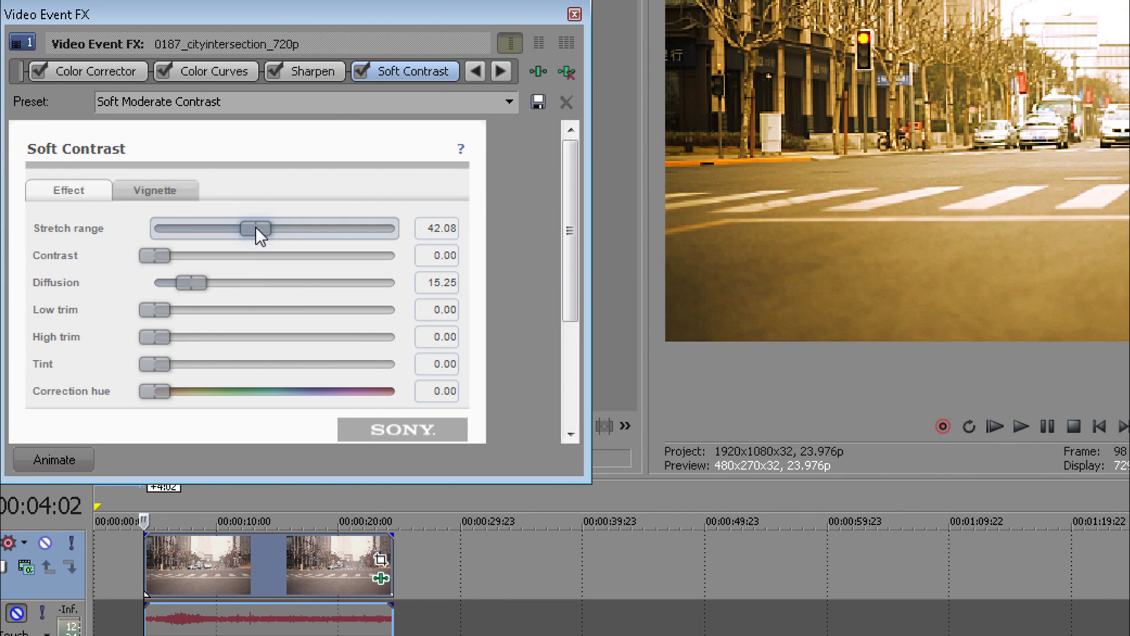
left_click(196, 229)
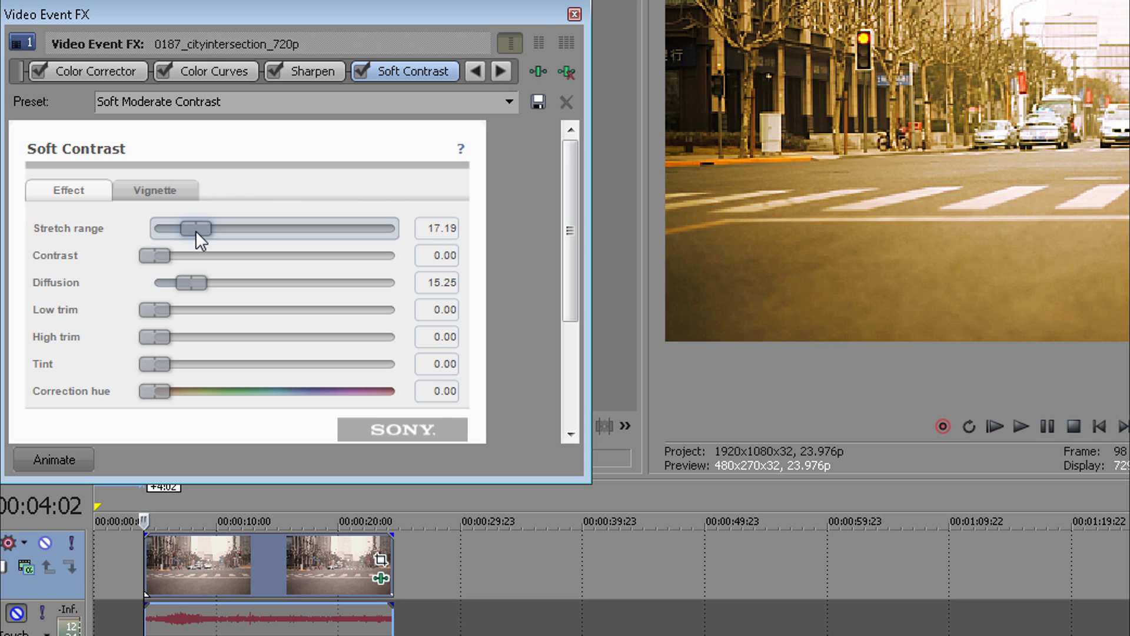
On the Vignette tab, set the exterior to Black, softness 50 and corner radius 100.
left_click(157, 192)
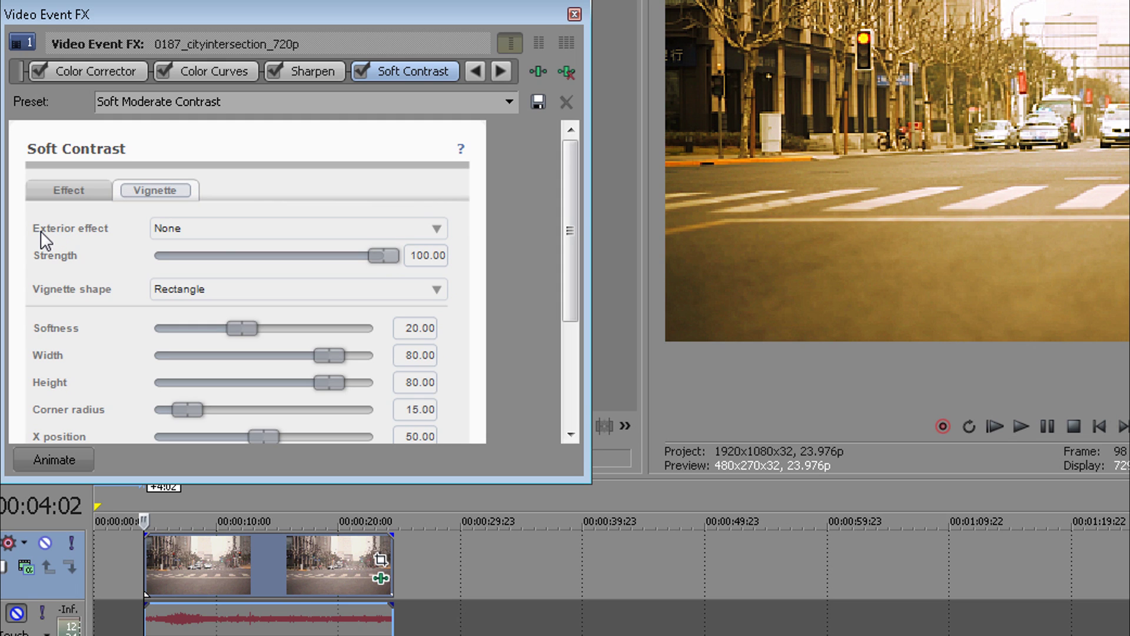
left_click(436, 229)
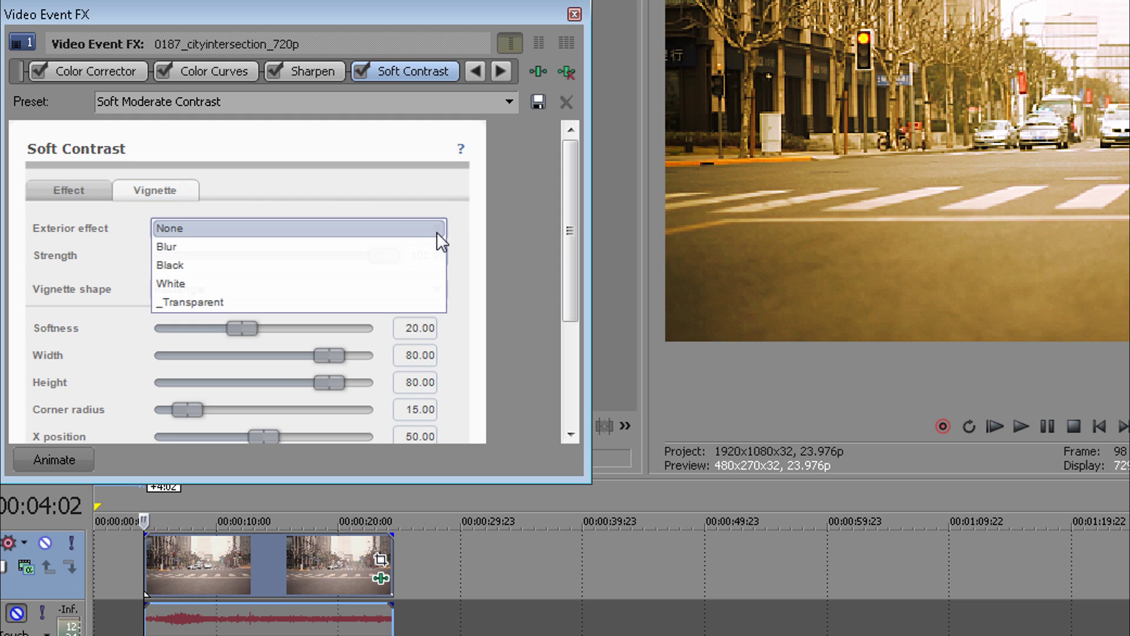
left_click(267, 266)
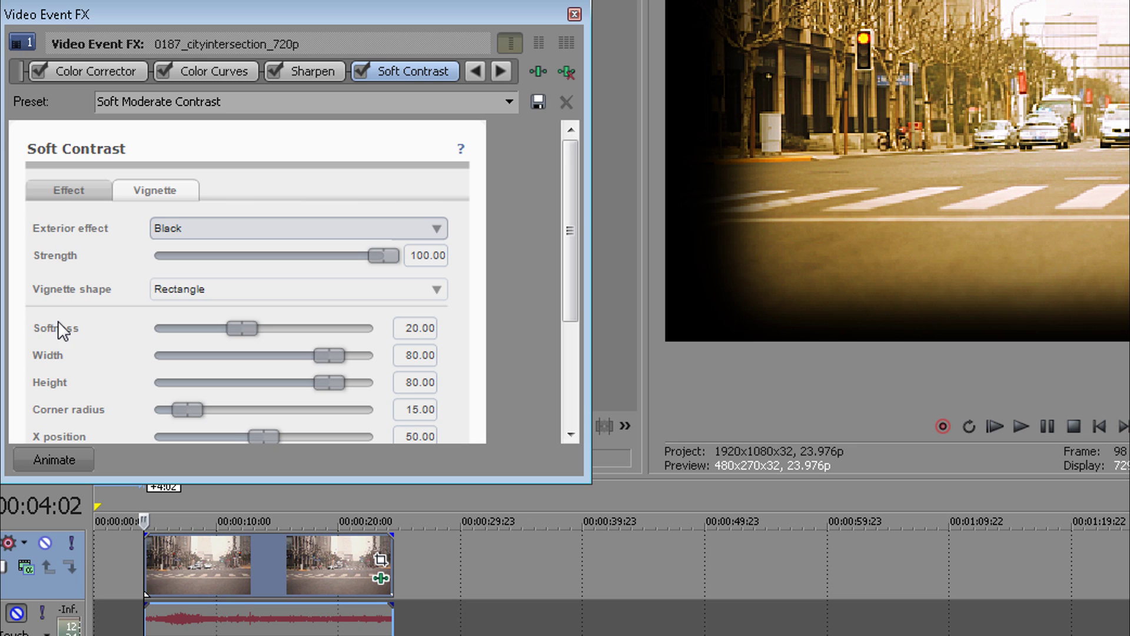
left_click_drag(248, 327, 462, 335)
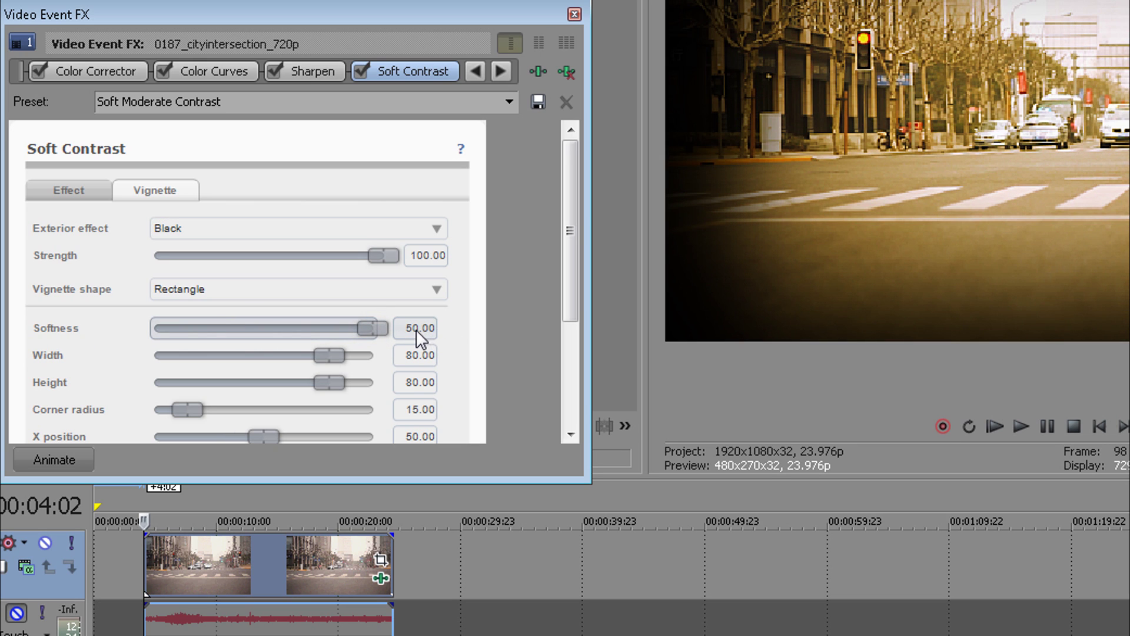
left_click_drag(564, 285, 569, 331)
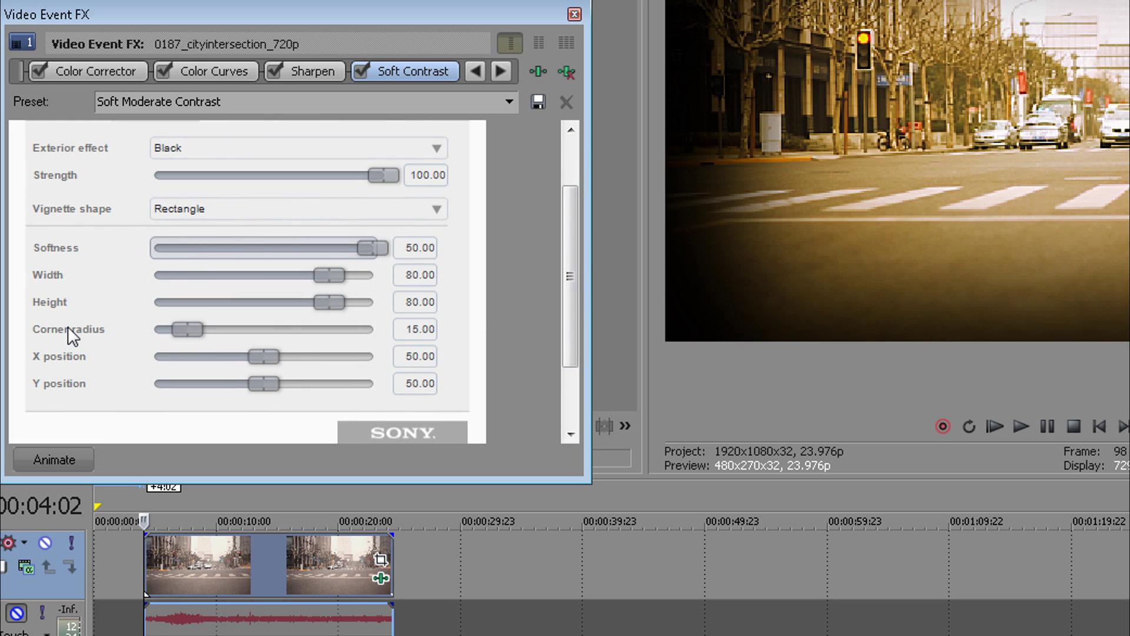
left_click_drag(216, 327, 447, 327)
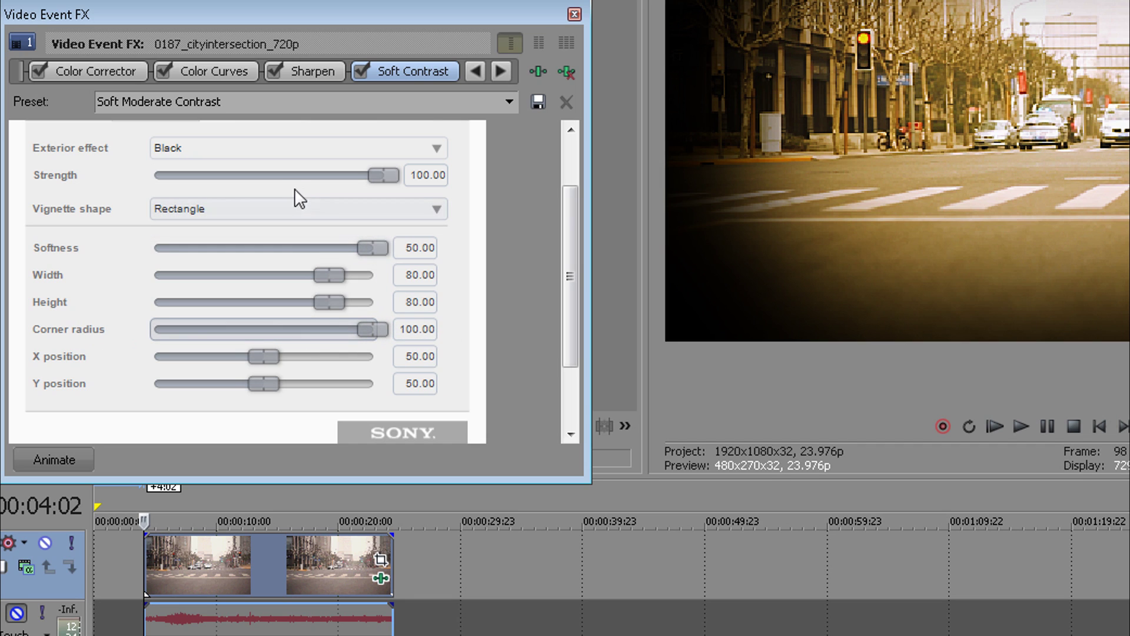
Set vignette strength to 61.14 and width and height to 87.46.
left_click_drag(346, 174, 305, 175)
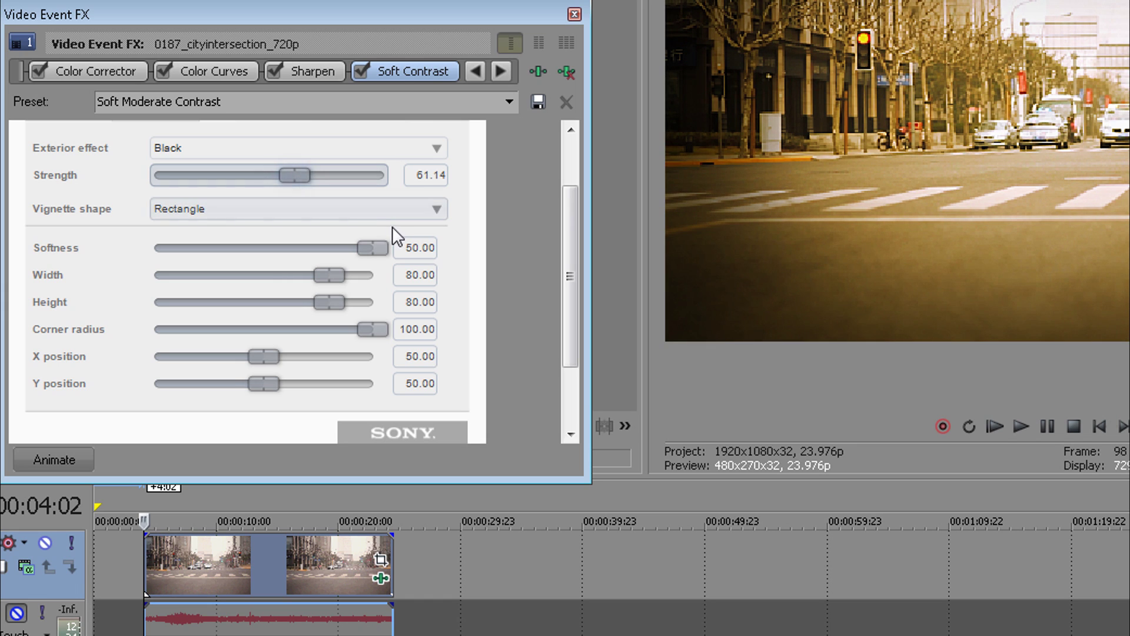
mouse_move(329, 277)
left_mouse_down()
mouse_move(302, 273)
mouse_move(303, 302)
mouse_move(347, 304)
mouse_move(338, 279)
left_mouse_up()
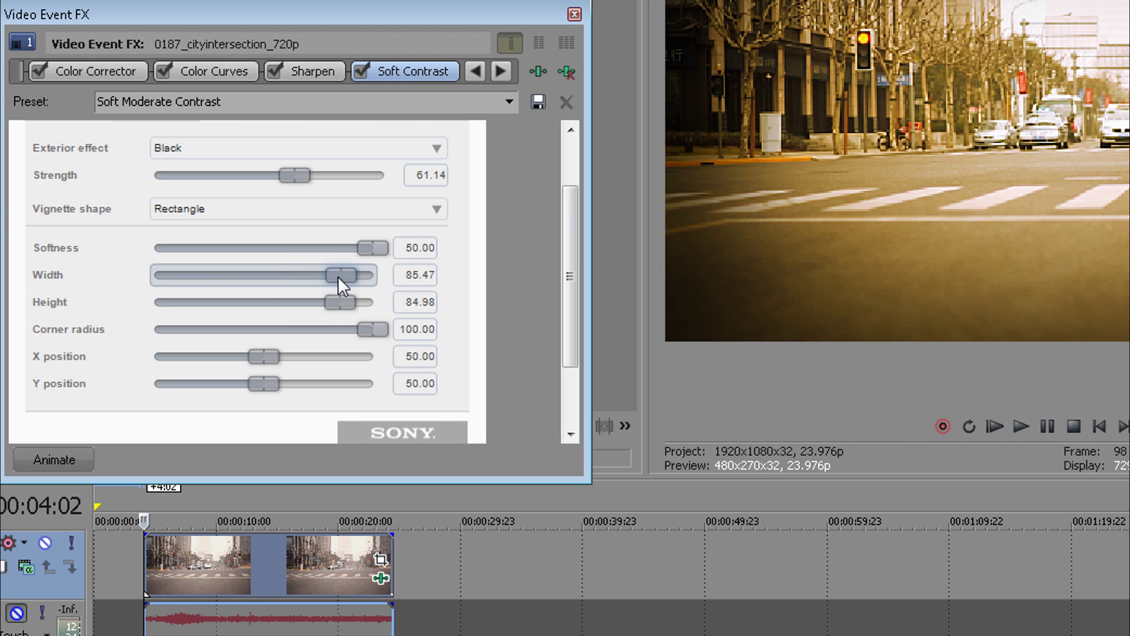
left_click_drag(344, 274, 349, 275)
left_click_drag(344, 302, 355, 302)
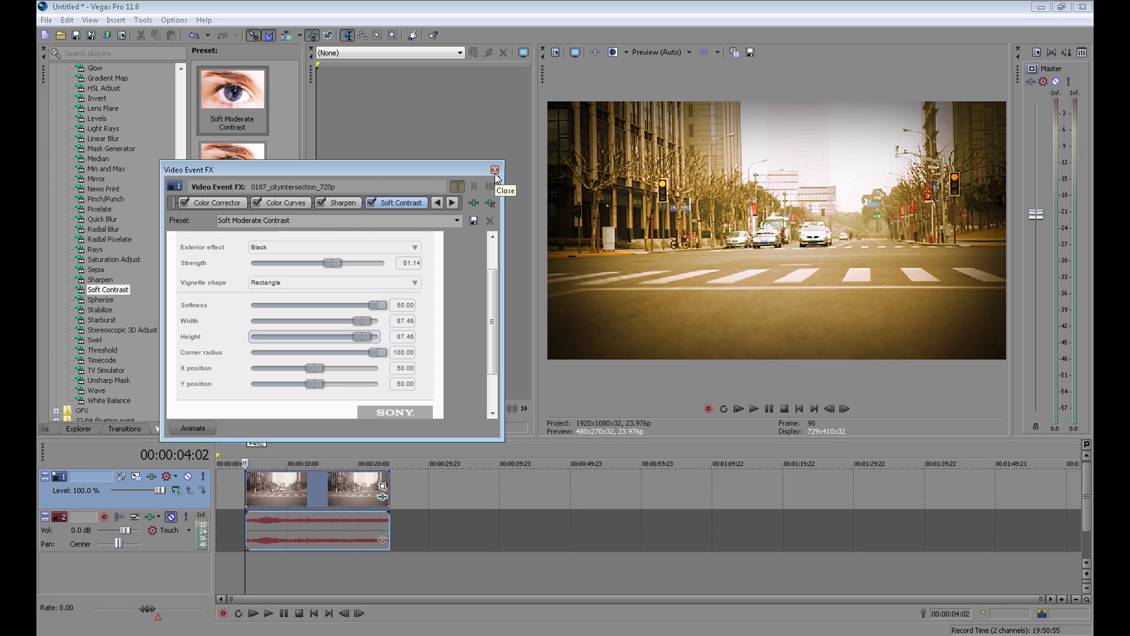
left_click(495, 170)
Return the cursor to the clip start and toggle split-screen view against the original.
left_click(330, 480)
key("Left")
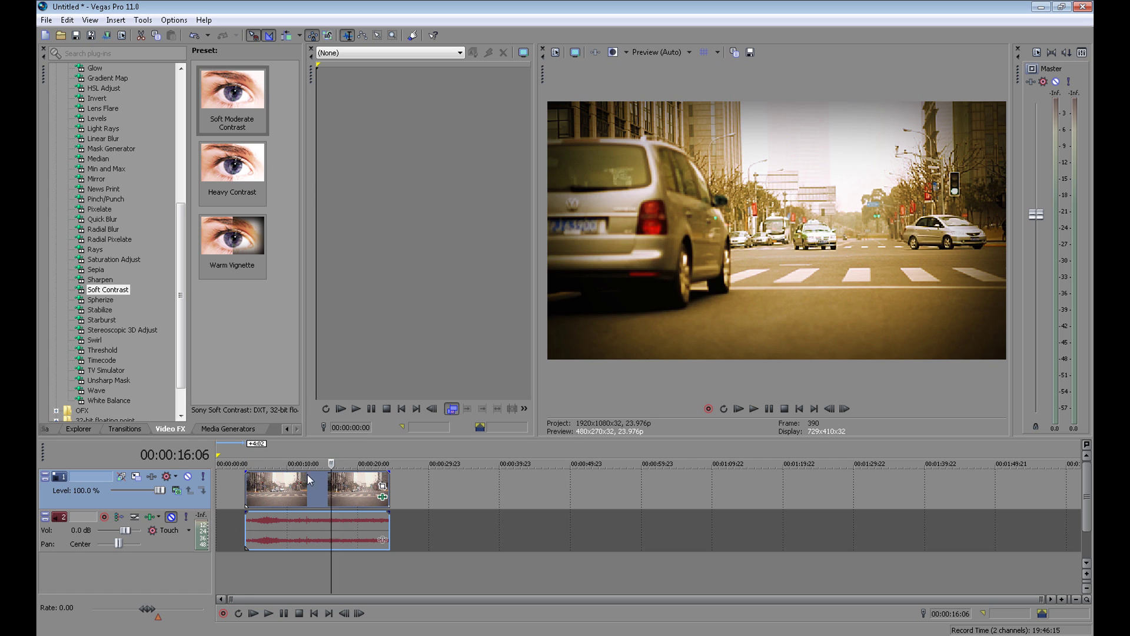
left_click(613, 54)
left_click(613, 54)
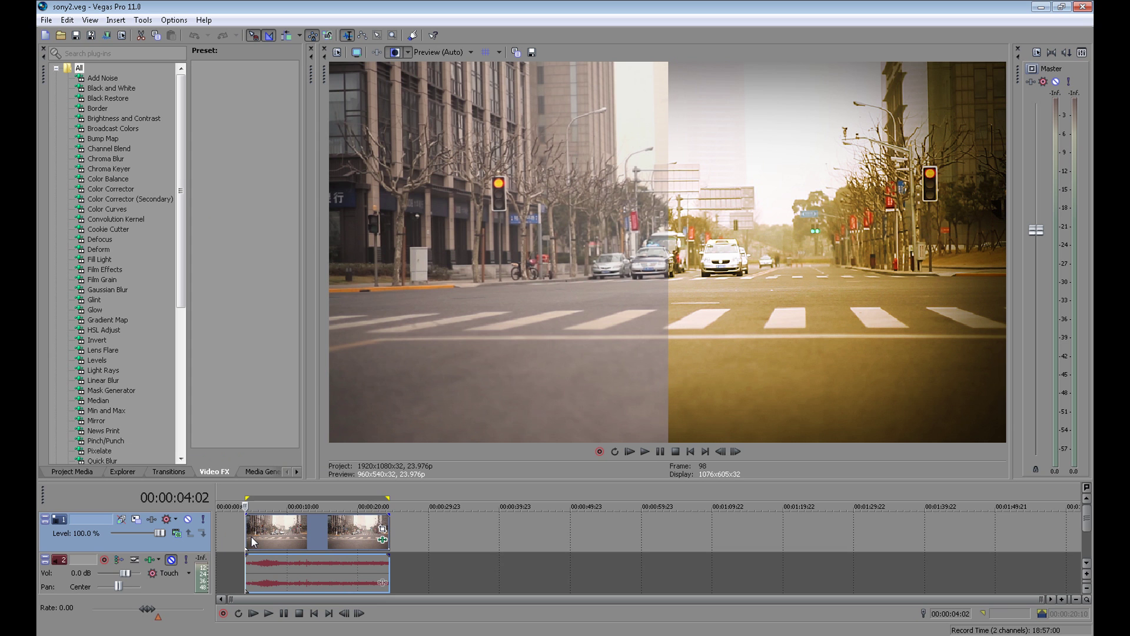